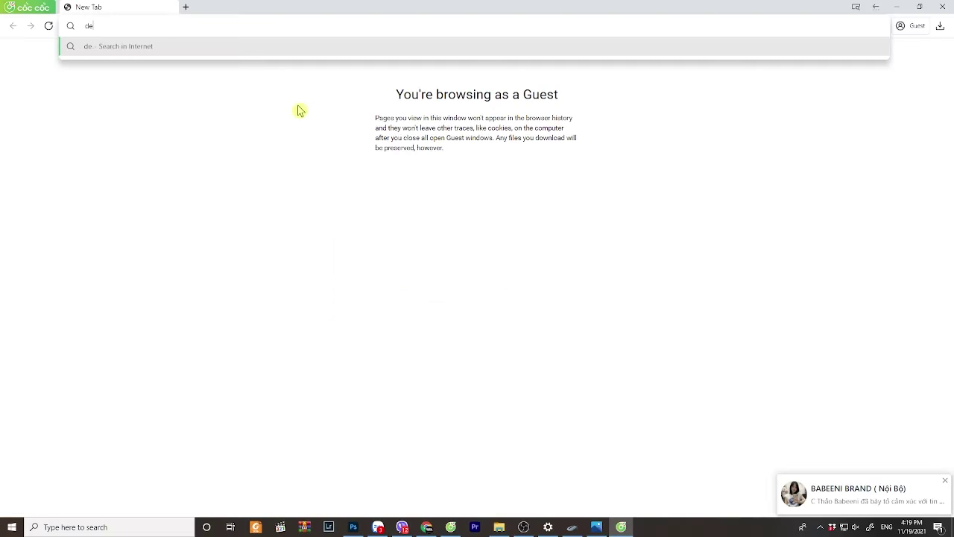
- Load the Babeeni design site (design.babeeni.com) in the Cốc Cốc browser
type("sign.")
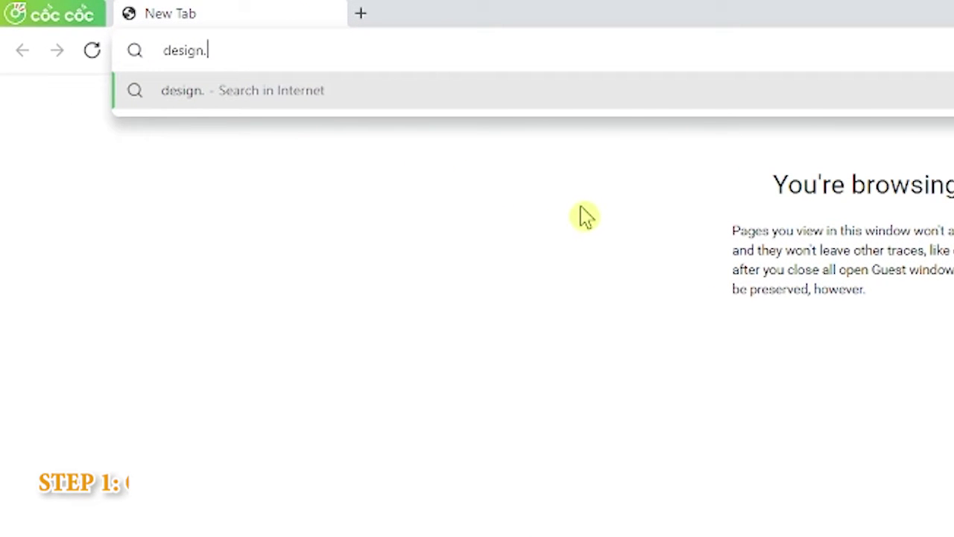
type("babeeni.com")
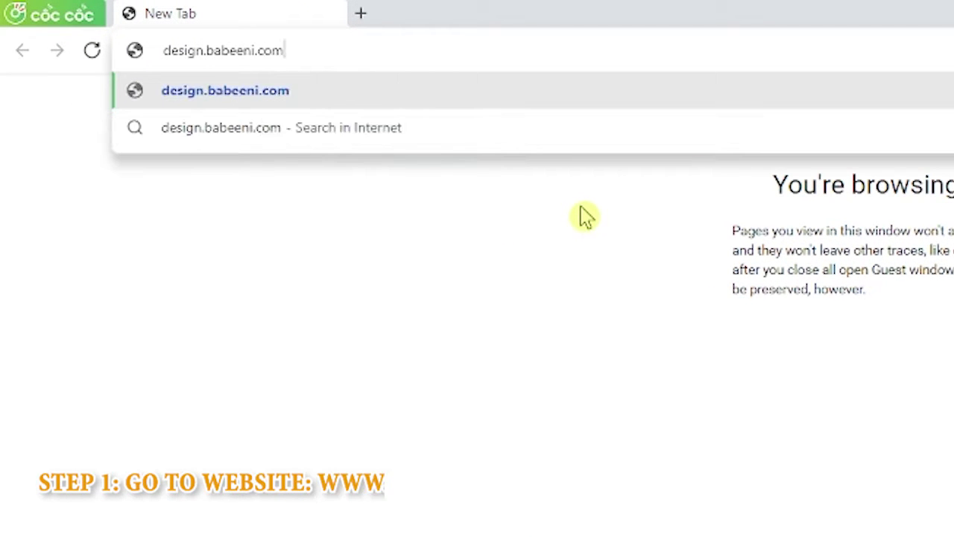
key("Return")
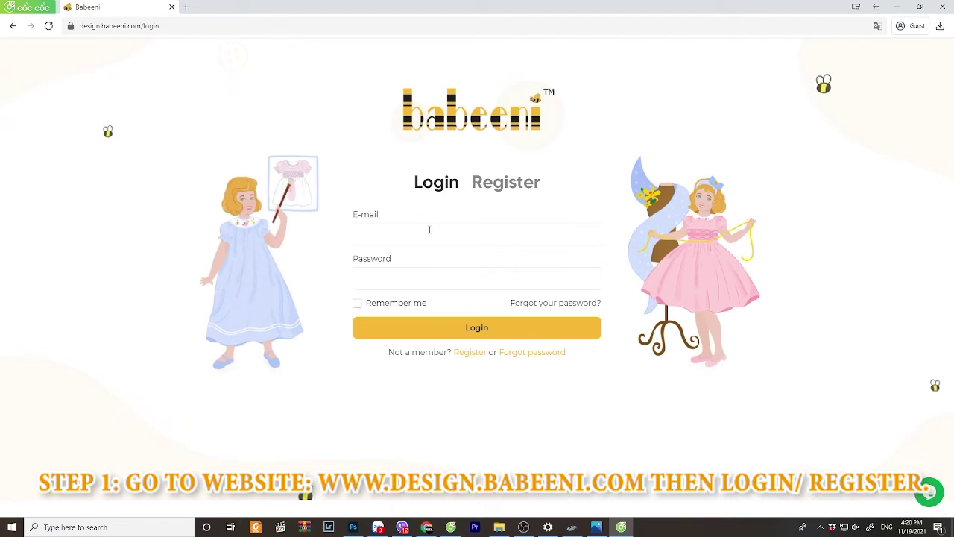
- On the Register form, enter the account name, e-mail address, password and password confirmation
left_click(497, 186)
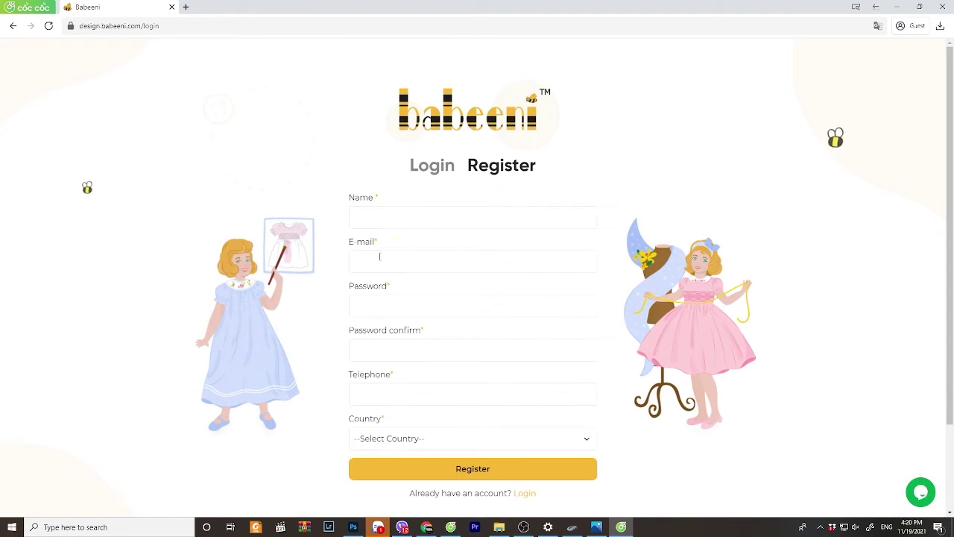
left_click(360, 217)
type("B")
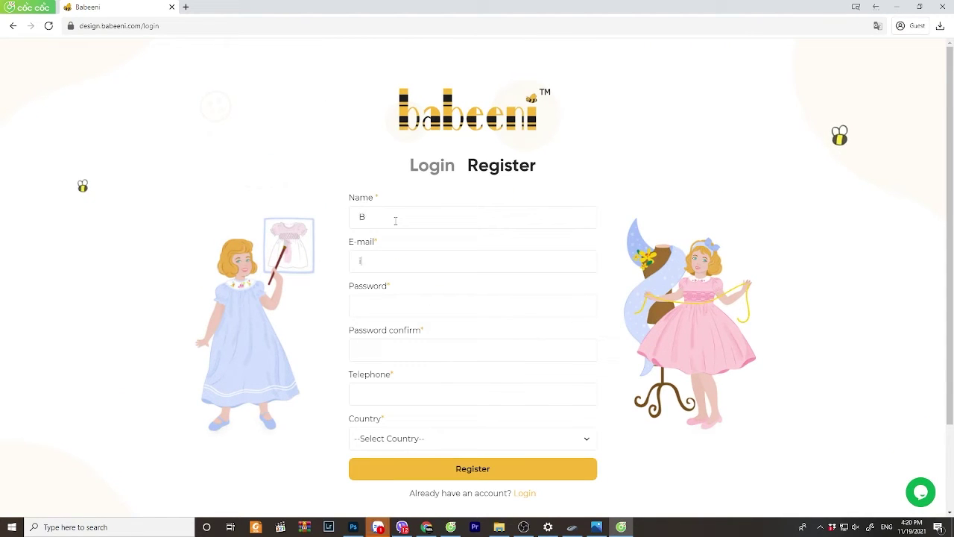
type("illy")
key("Tab")
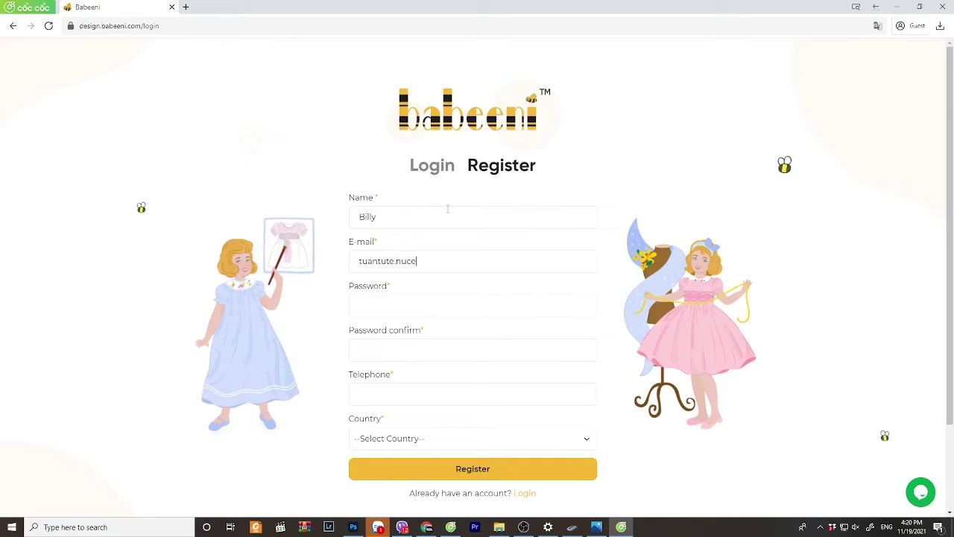
key("Tab")
type("1")
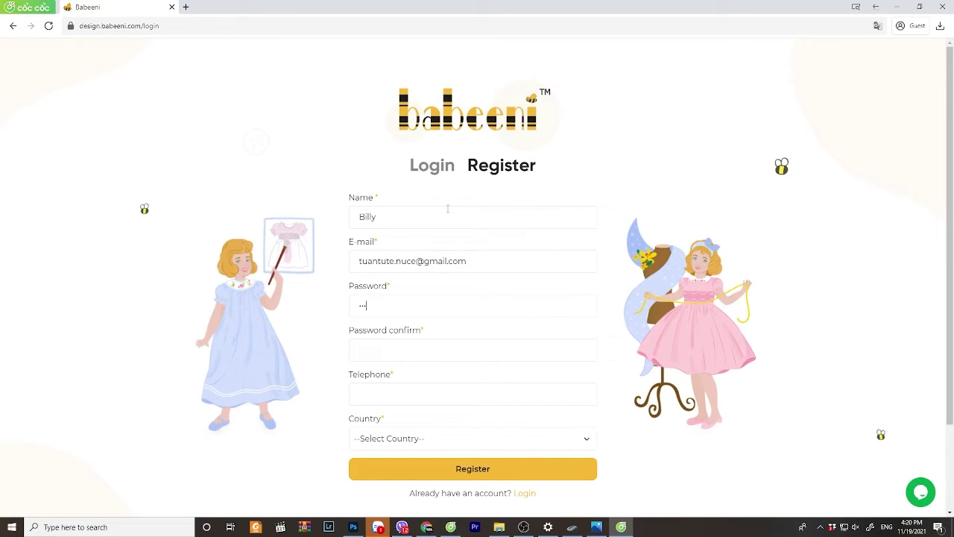
type("23456")
key("Tab")
type("1")
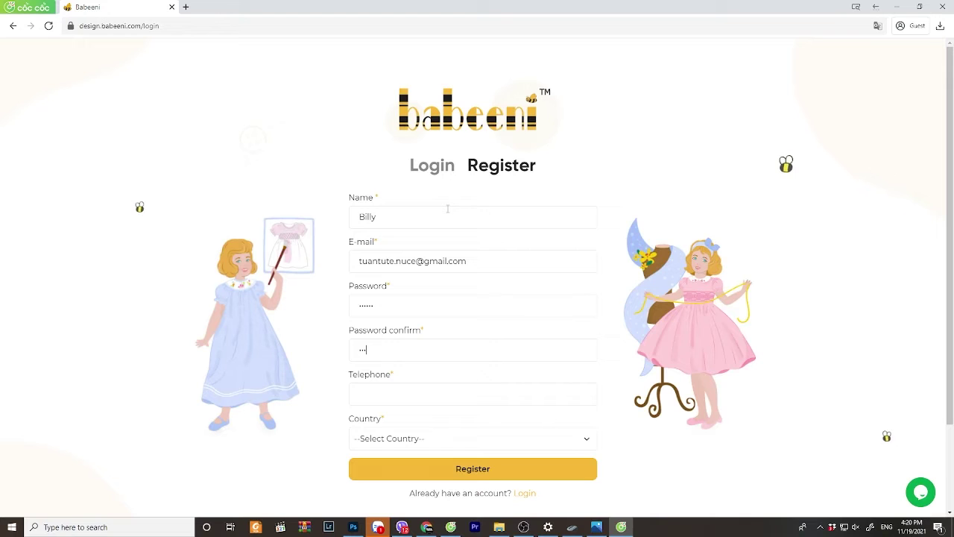
- Add the telephone number, choose Vietnam as the country, and submit the registration
left_click(397, 400)
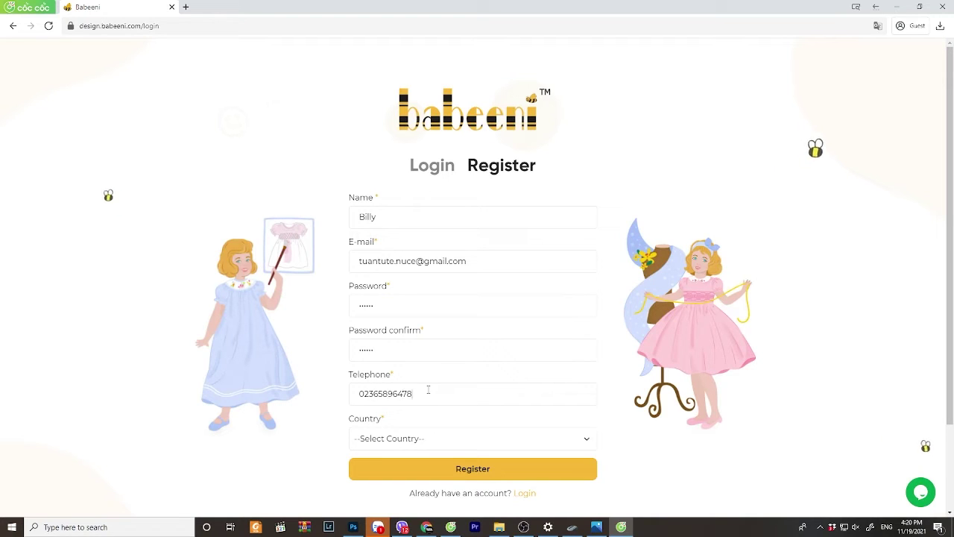
left_click(522, 438)
left_click(527, 371)
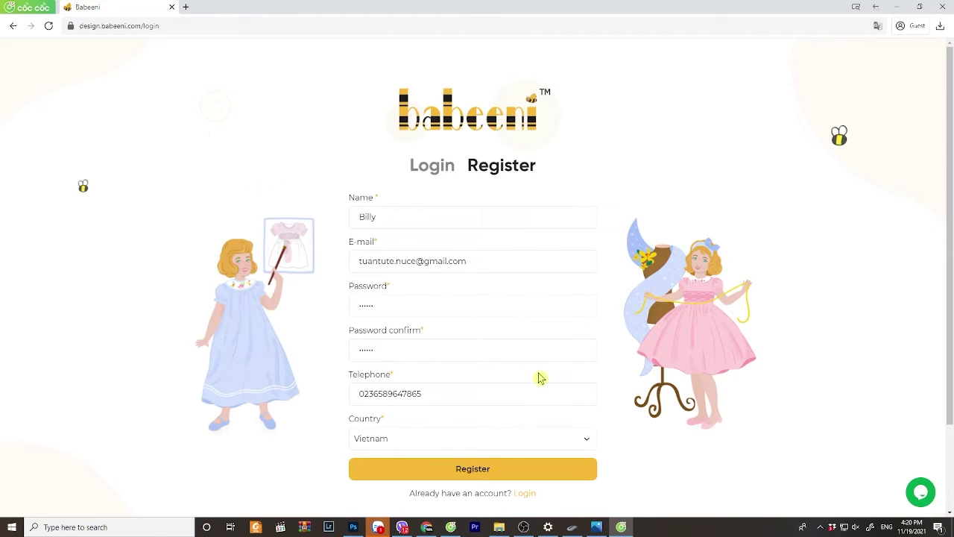
left_click(471, 469)
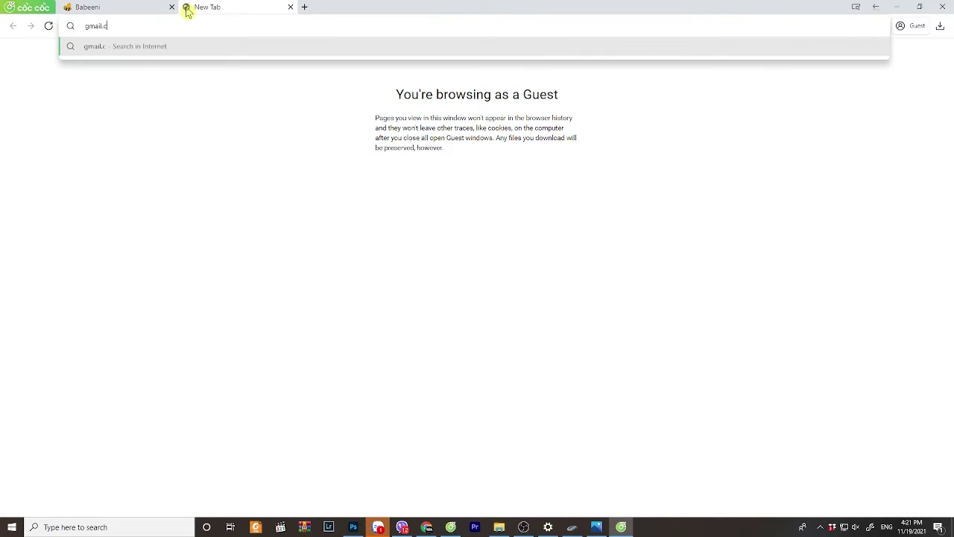
- Open Gmail and the 'Verify your registered email address' message from Babeeni
type("om")
key("Return")
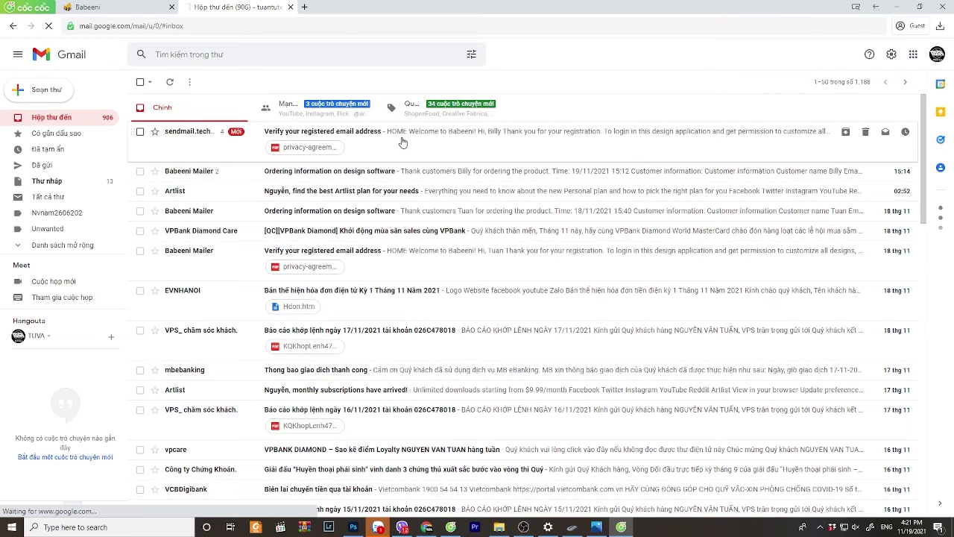
left_click(402, 141)
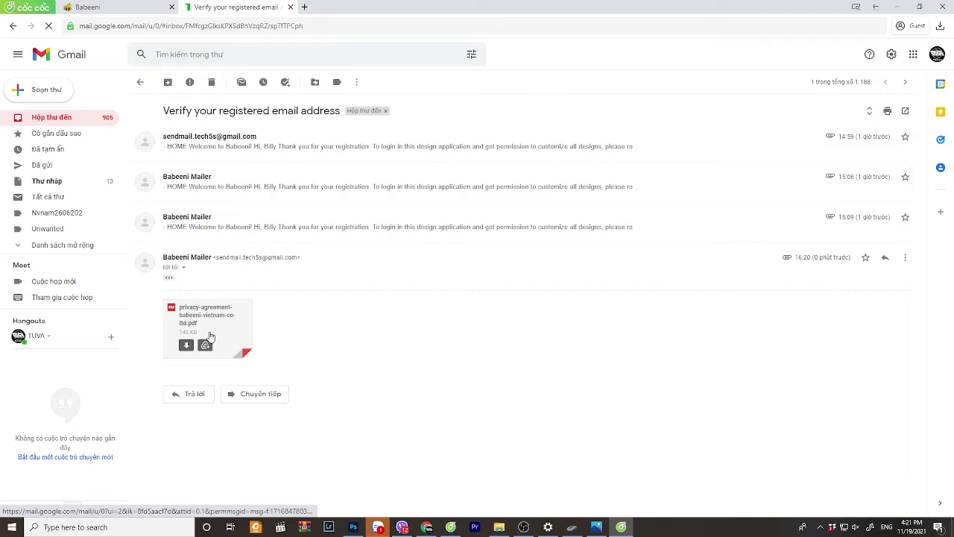
- Preview the privacy-agreement-babeeni-vietnam-co-ltd.pdf attachment and scroll through it
left_click(209, 335)
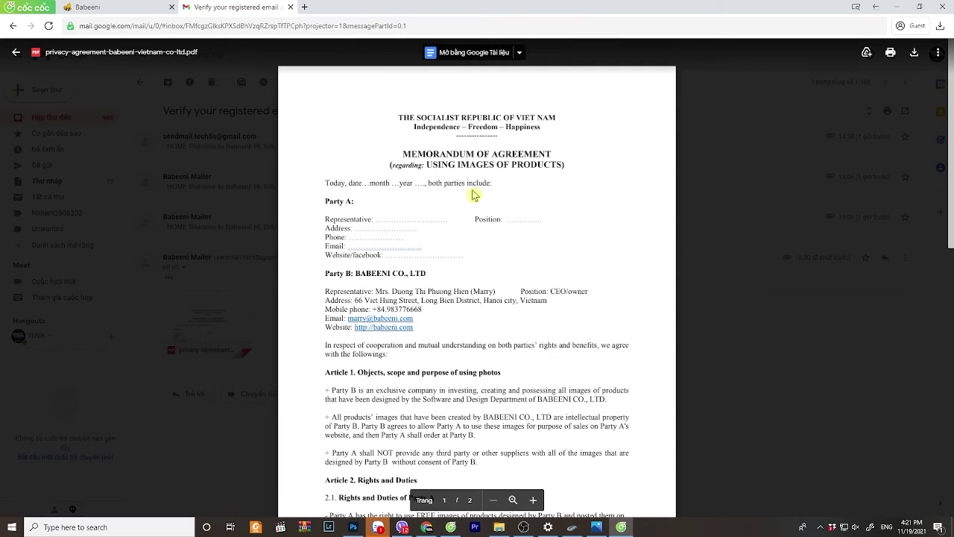
scroll(496, 361, "down", 10)
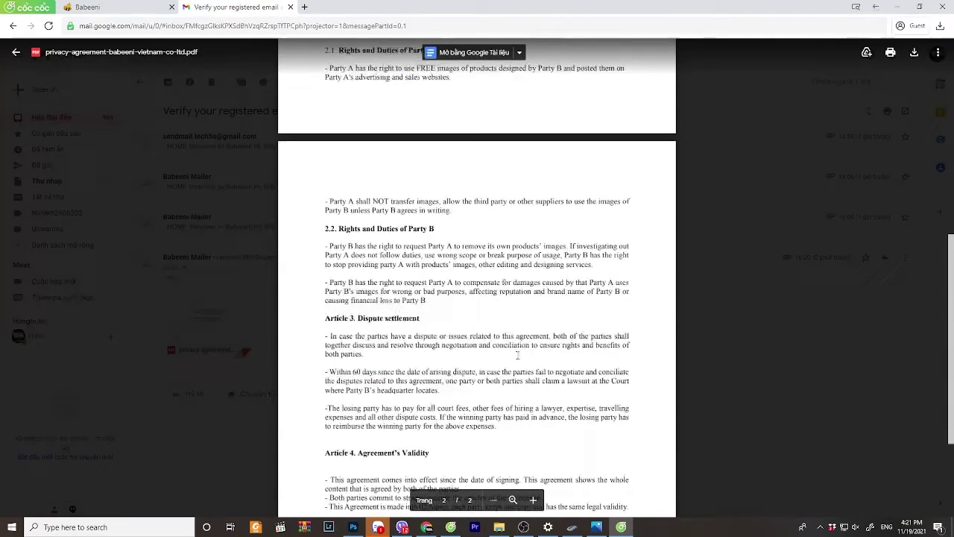
scroll(381, 373, "up", 3)
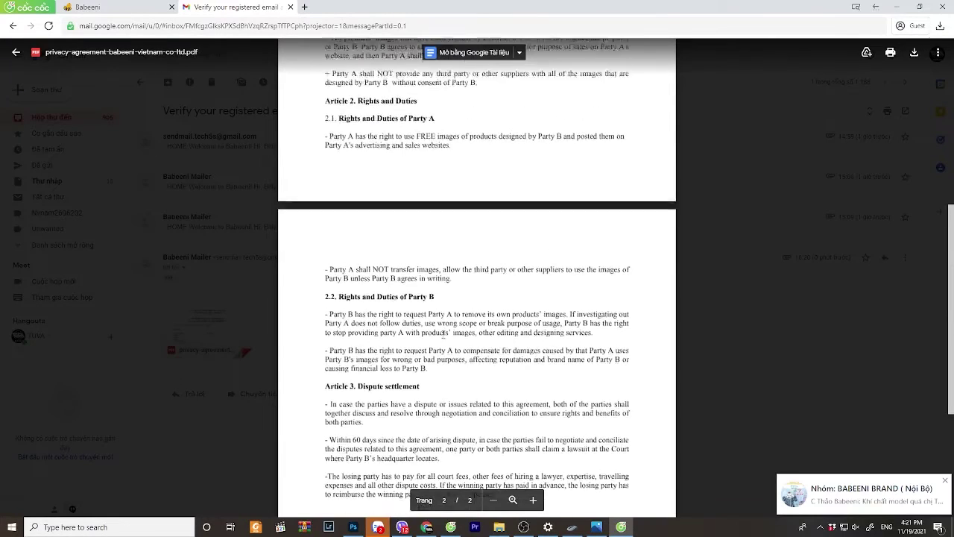
scroll(443, 337, "down", 3)
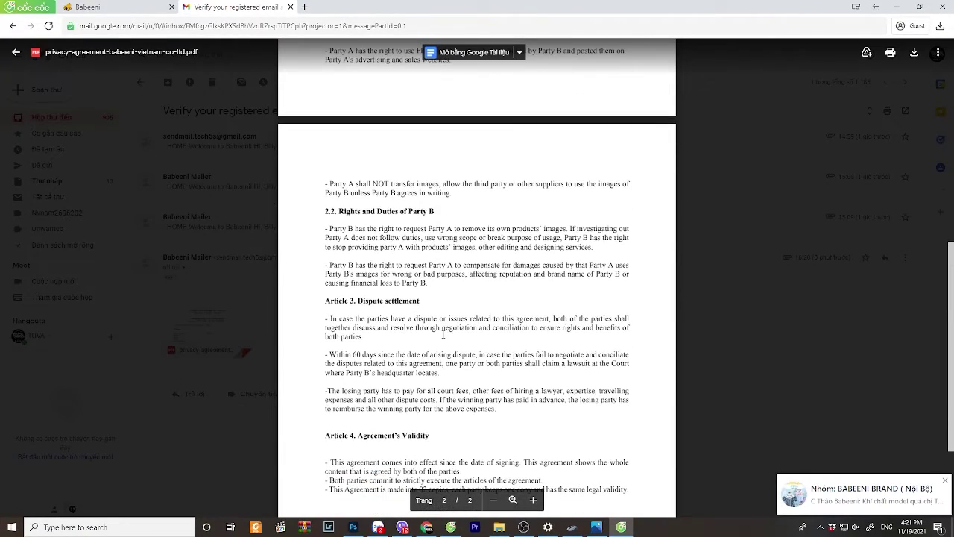
scroll(451, 330, "up", 1)
scroll(460, 322, "down", 1)
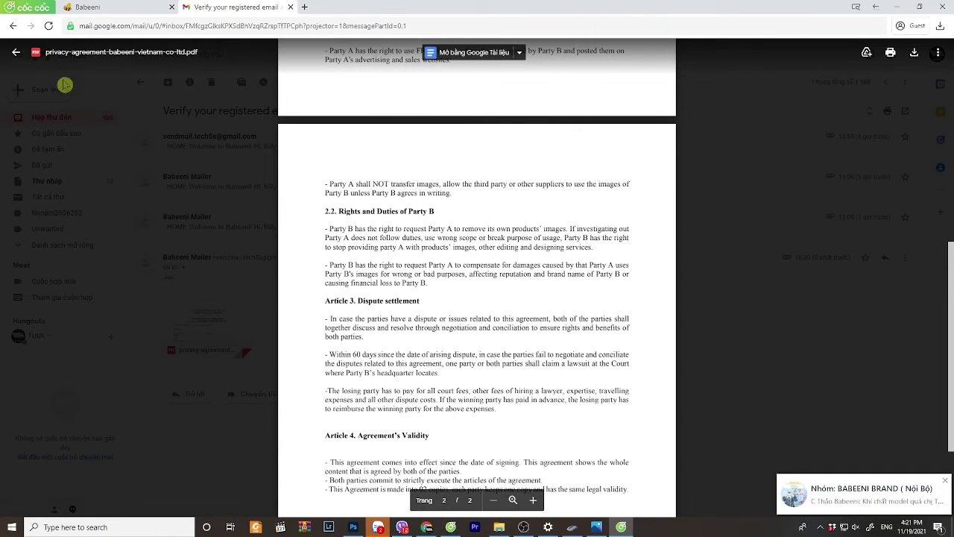
- Log in on the Babeeni tab with the registered e-mail and password, with Remember me ticked
left_click(88, 7)
left_click(451, 408)
left_click(447, 227)
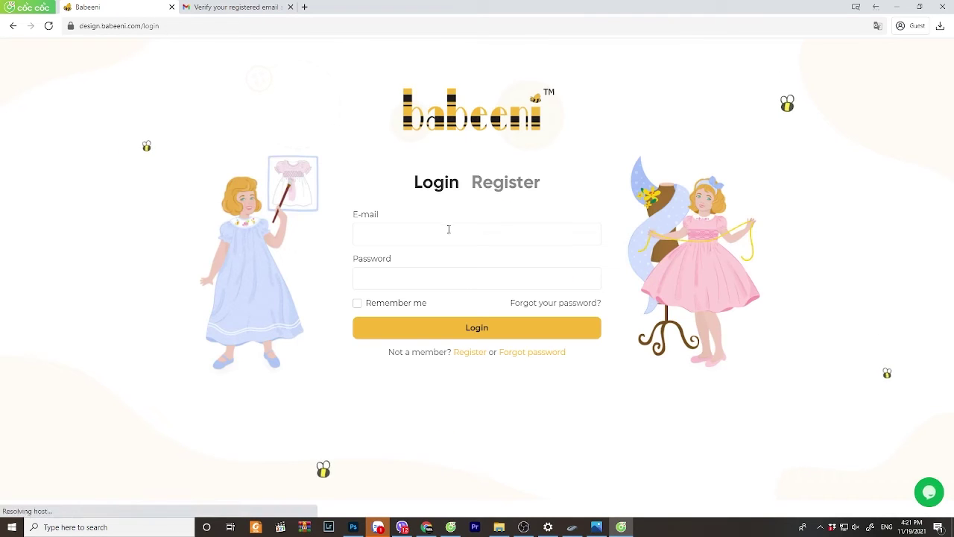
key("ctrl+v")
key("Tab")
type("••••••")
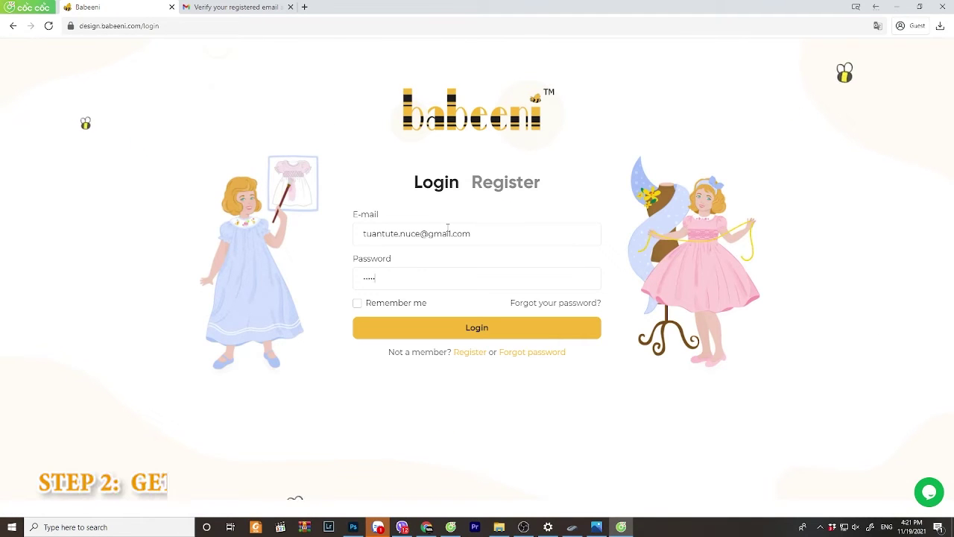
left_click(359, 304)
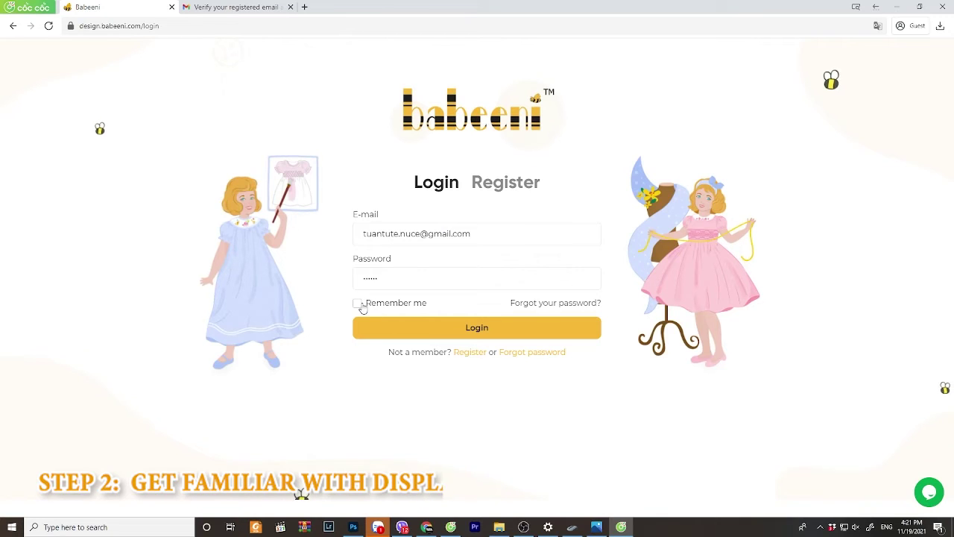
left_click(395, 328)
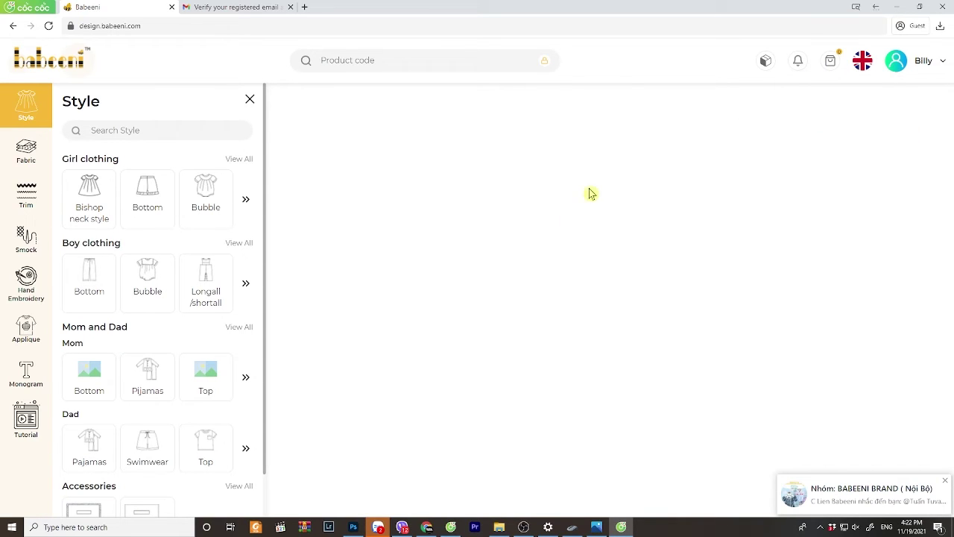
mouse_move(905, 73)
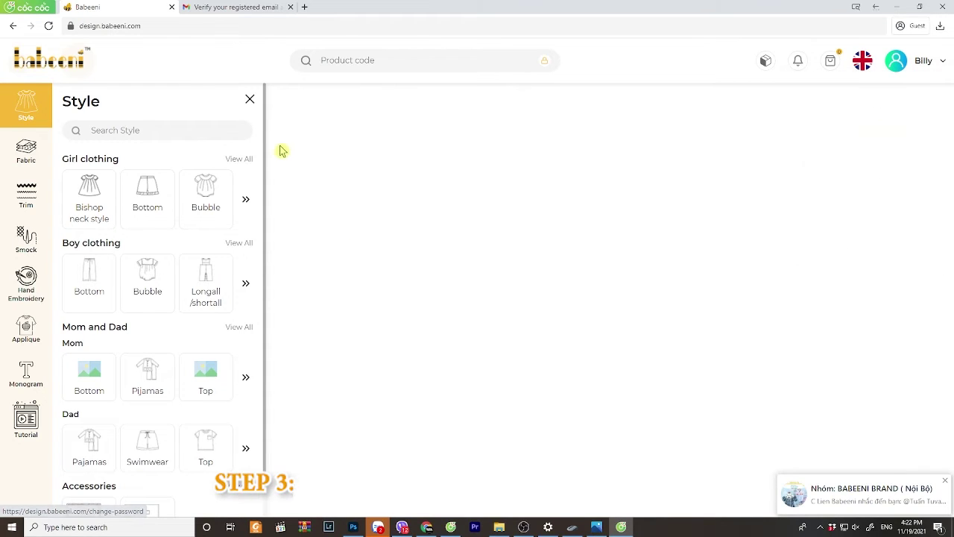
- Show the Bishop neck style garments and load the top with ruffled bloomers onto the canvas
left_click(92, 201)
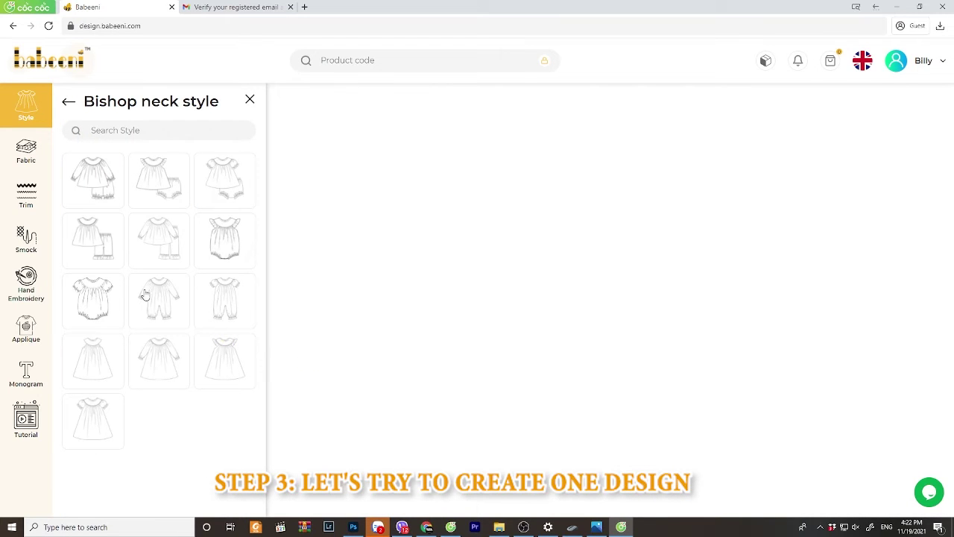
left_click(94, 237)
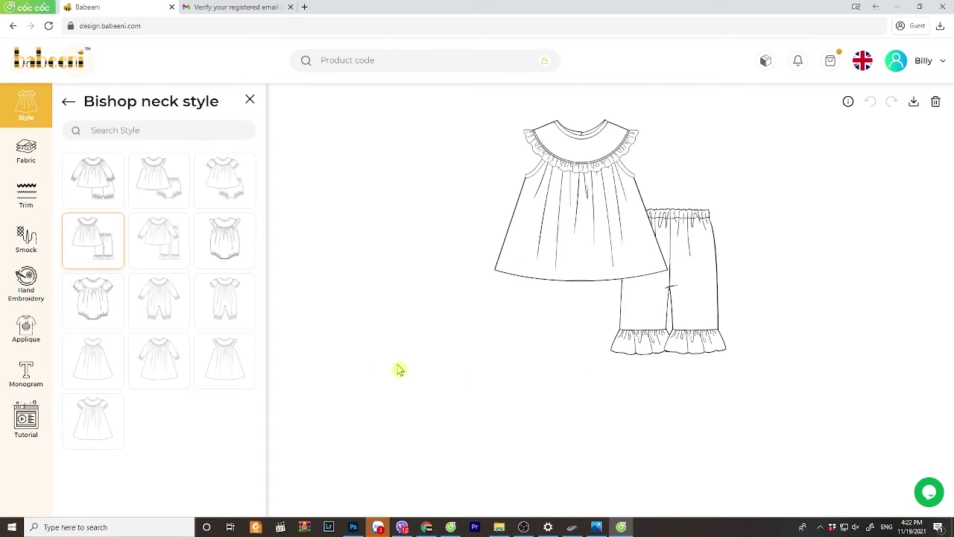
- Give the neck trim green gingham seersucker and the sleeve hole trims pink gingham
left_click(26, 151)
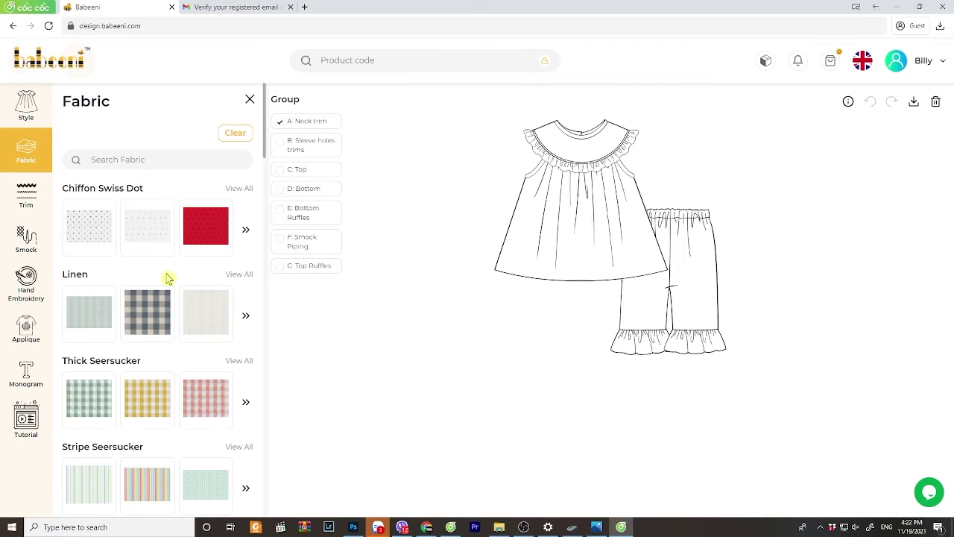
scroll(170, 369, "down", 2)
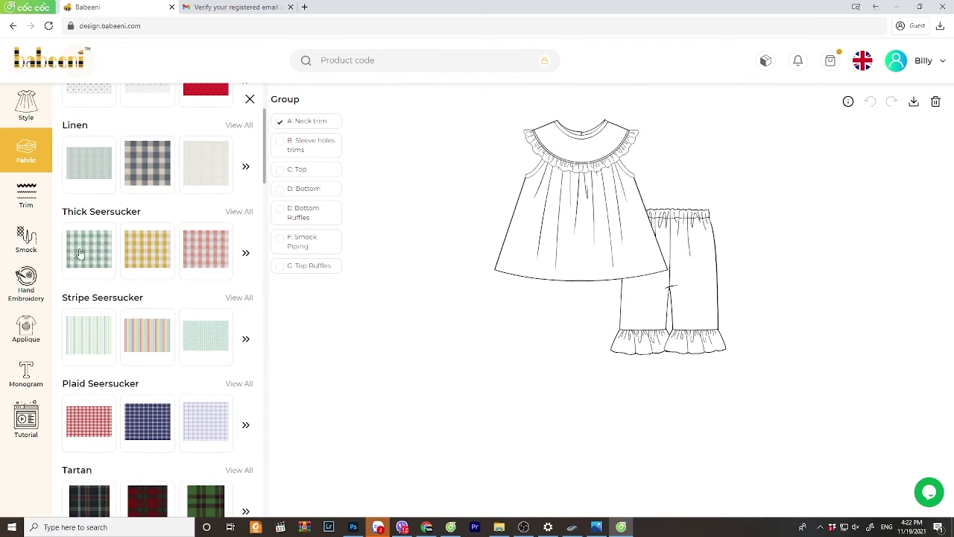
left_click(84, 254)
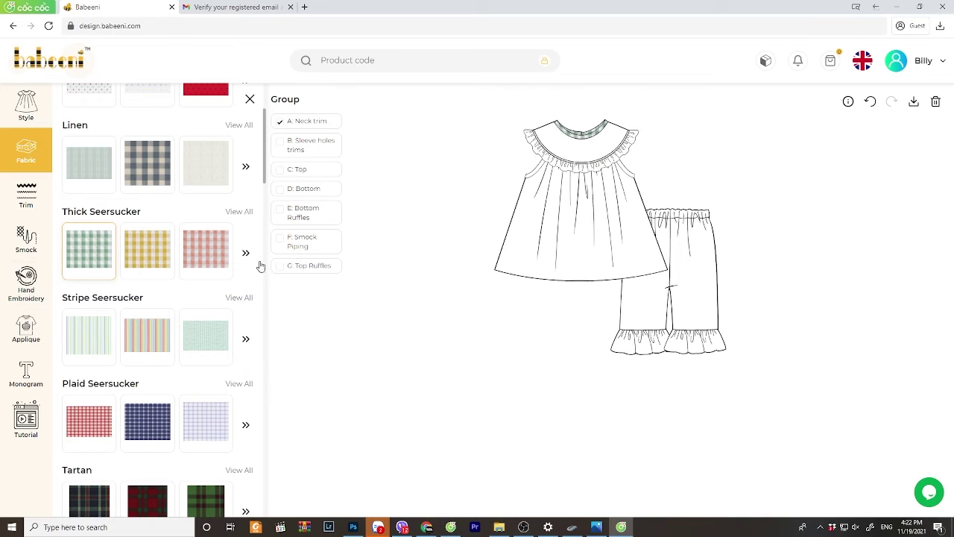
left_click(280, 144)
left_click(200, 254)
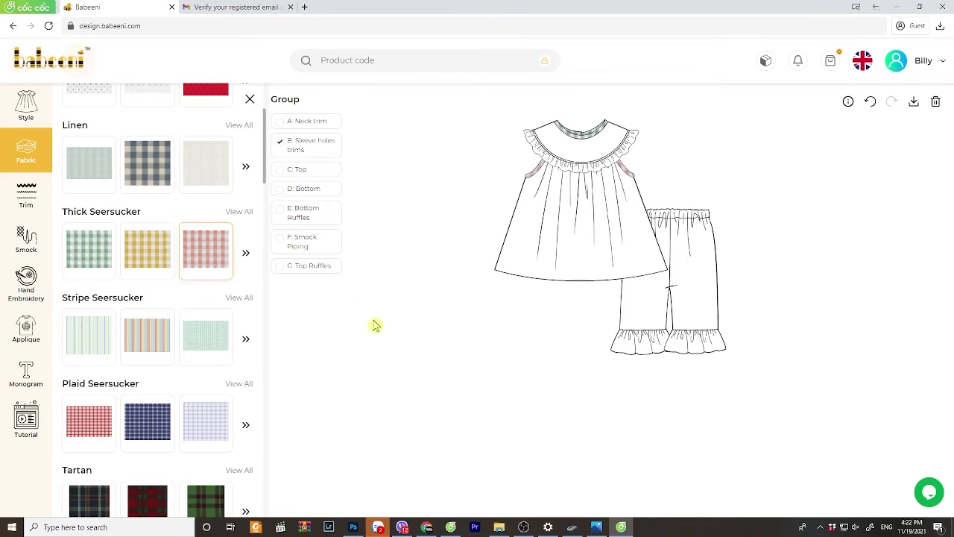
- Fill the top with green gingham, the bloomers with pink gingham, and the bottom ruffles with green
left_click(282, 170)
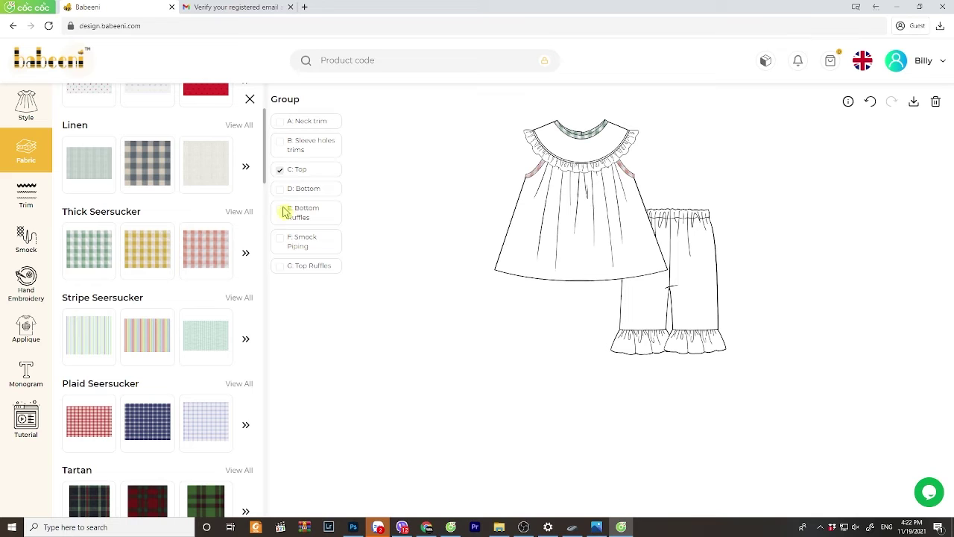
left_click(84, 250)
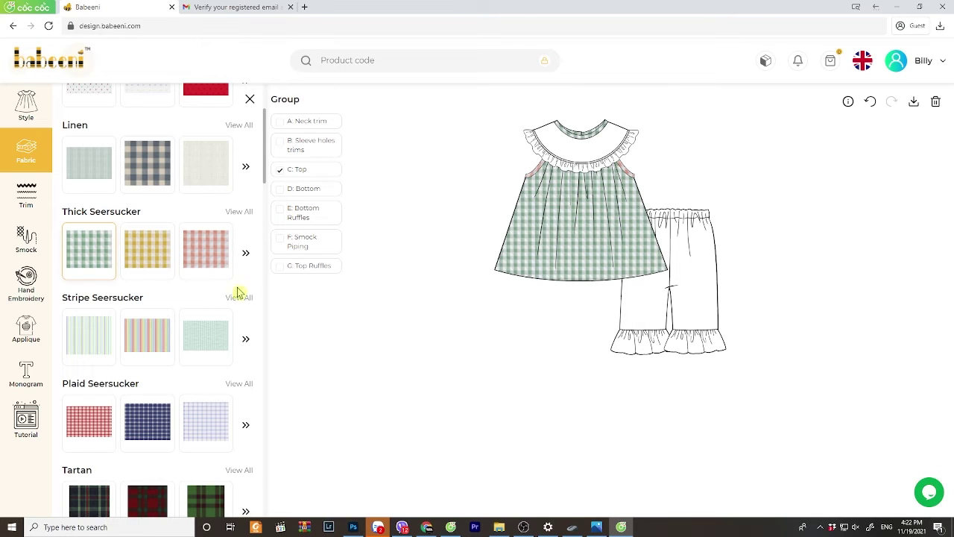
left_click(286, 191)
left_click(204, 251)
left_click(282, 212)
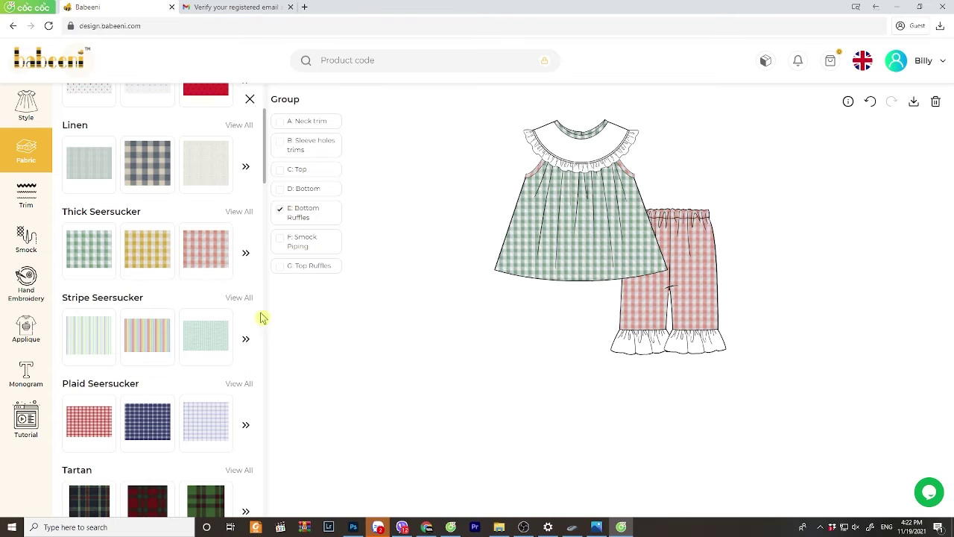
left_click(104, 251)
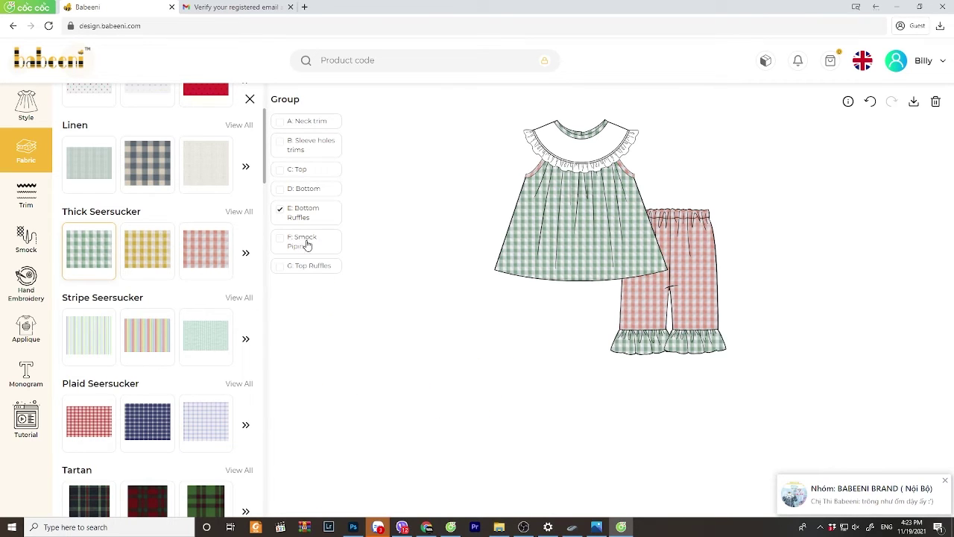
- Set pink collar piping and a dark green scallop trim, then put Farm chick motifs in smock slots one, two and three
left_click(280, 240)
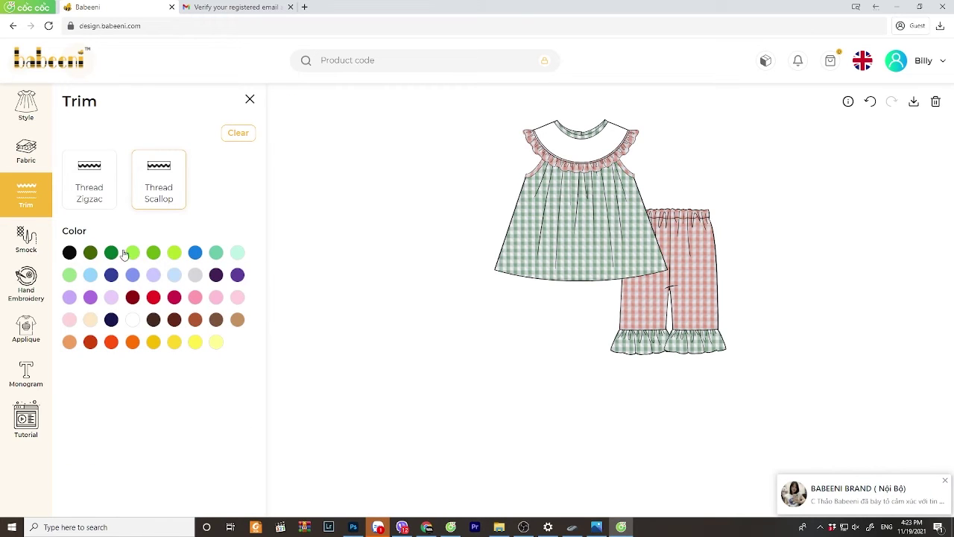
left_click(111, 252)
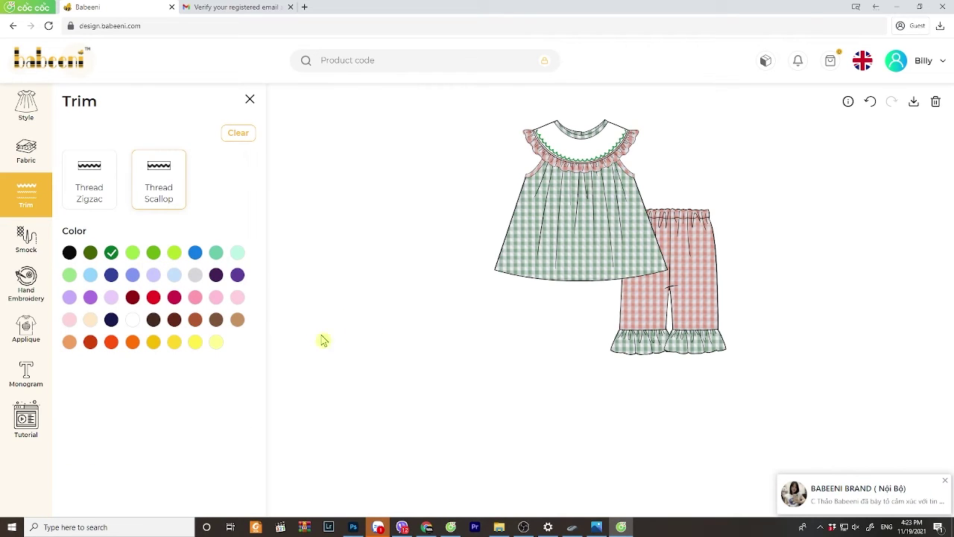
left_click(21, 240)
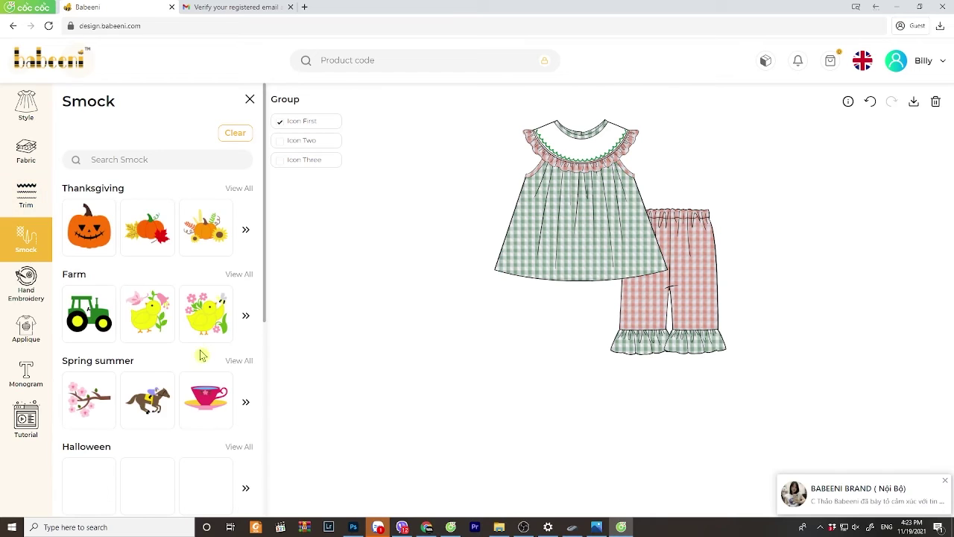
left_click(147, 326)
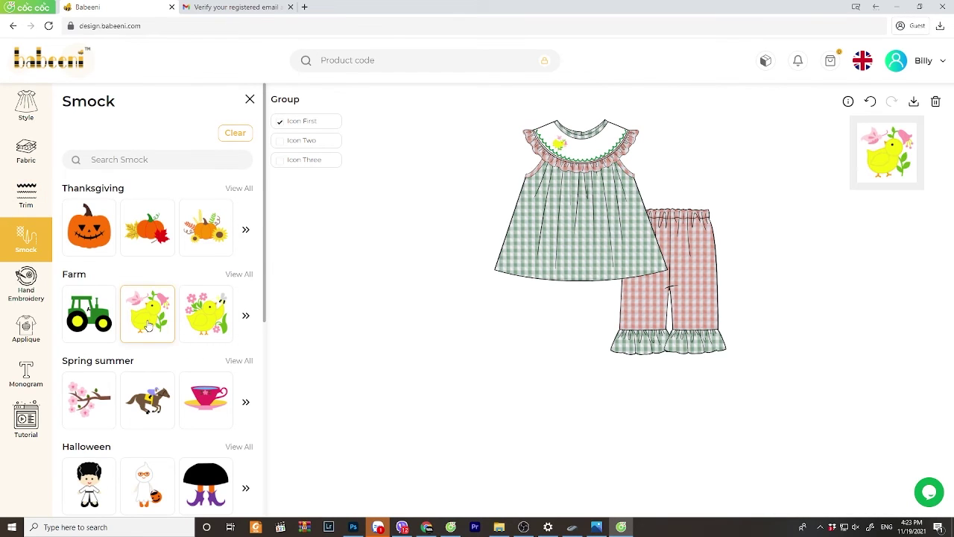
left_click(295, 140)
left_click(164, 317)
left_click(305, 161)
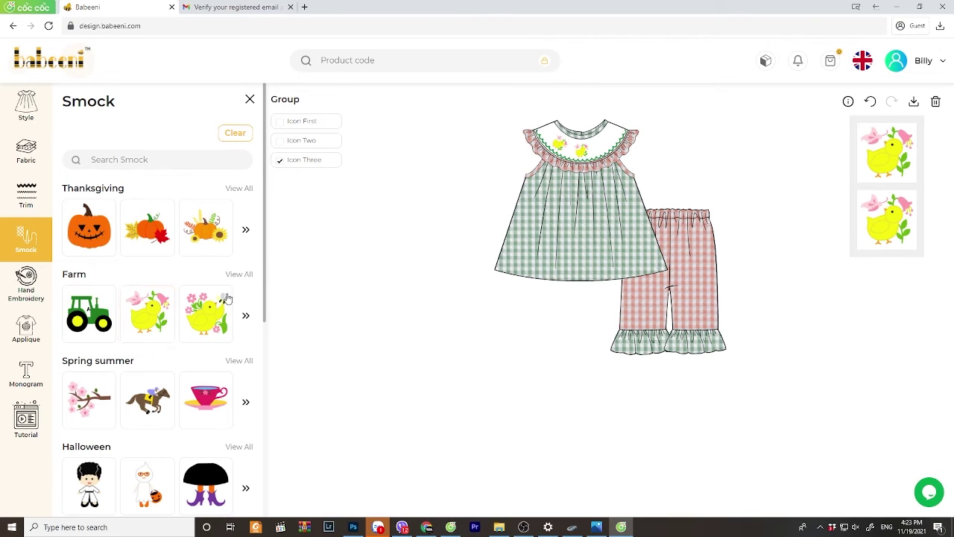
left_click(214, 318)
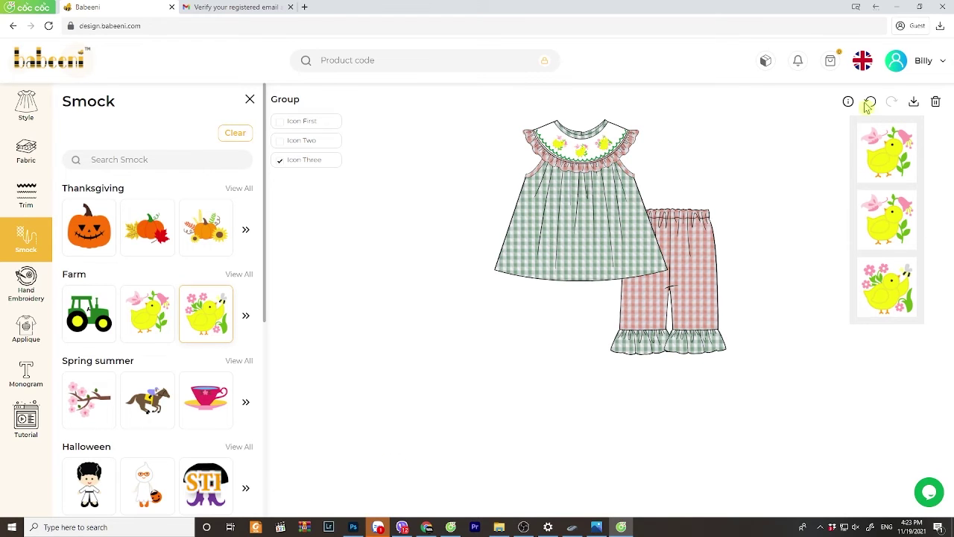
- Download the design as a PNG, then tick the saved outfit dated 19/11/2021 on the Product page
left_click(913, 101)
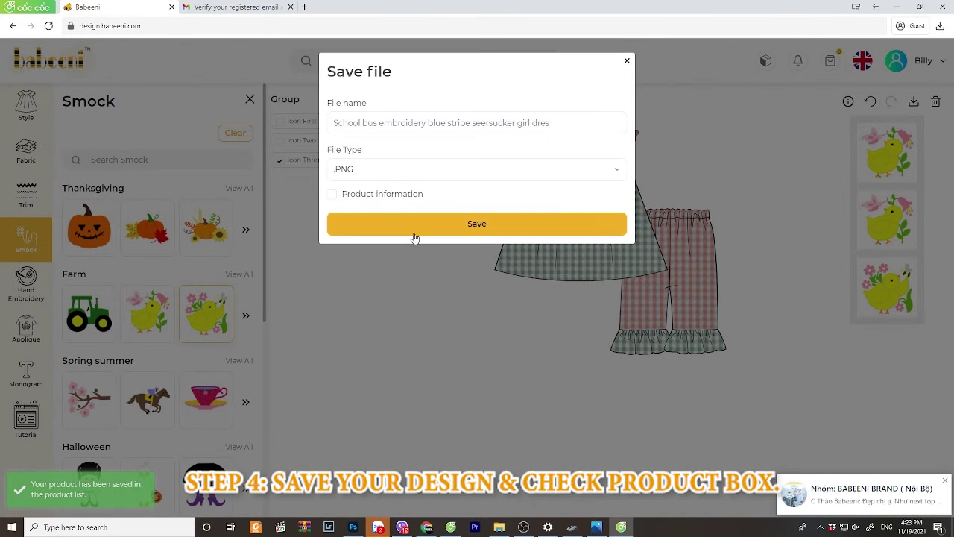
left_click(414, 232)
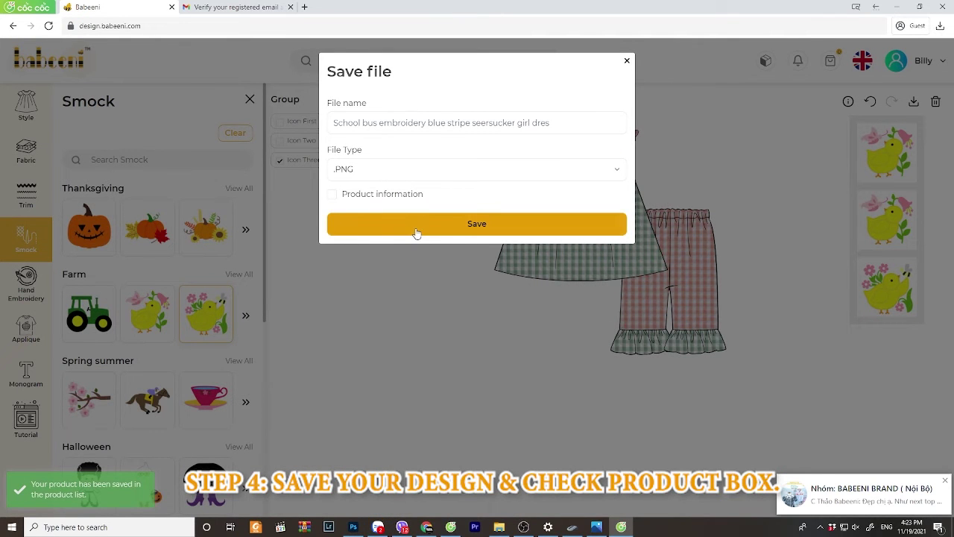
left_click(627, 63)
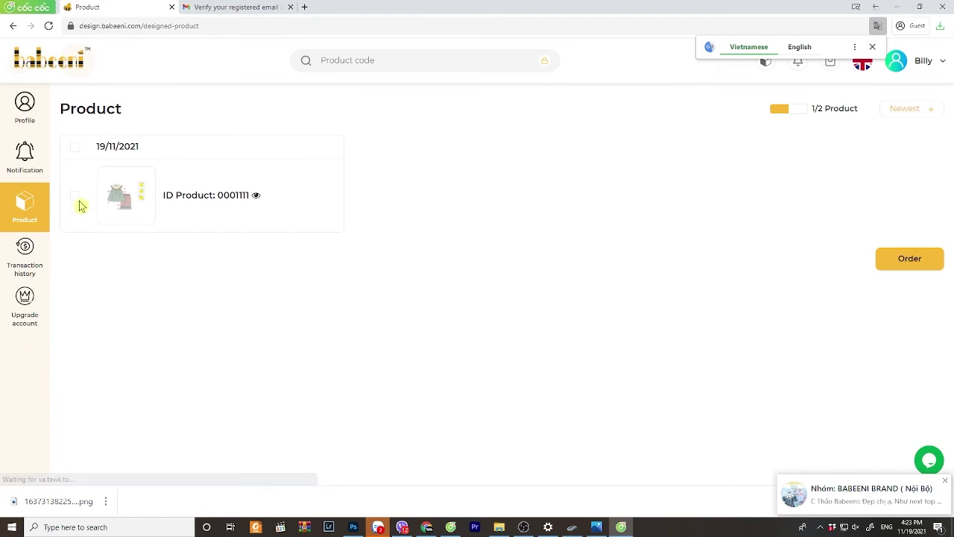
left_click(76, 197)
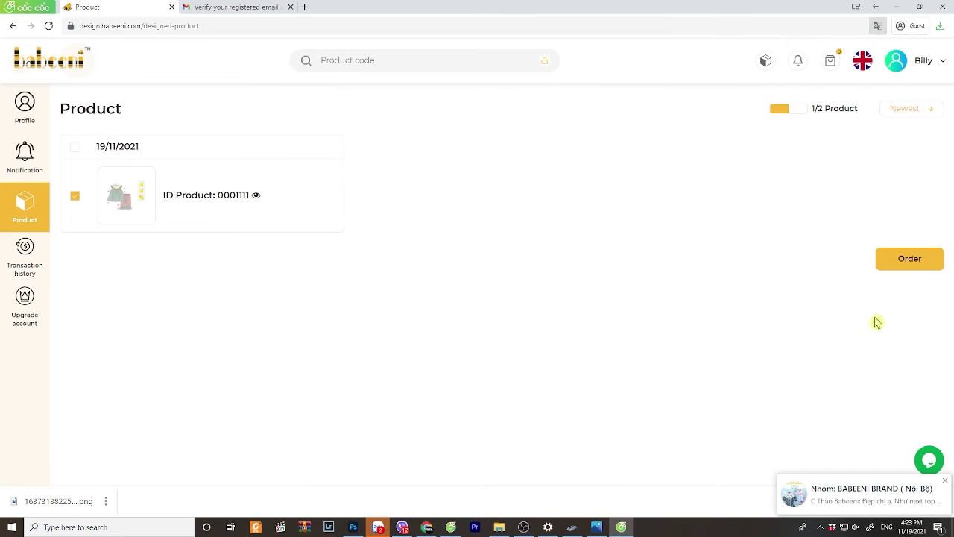
- Order the marked product as a sample, check its fabric details, and set the size to 9M
left_click(908, 261)
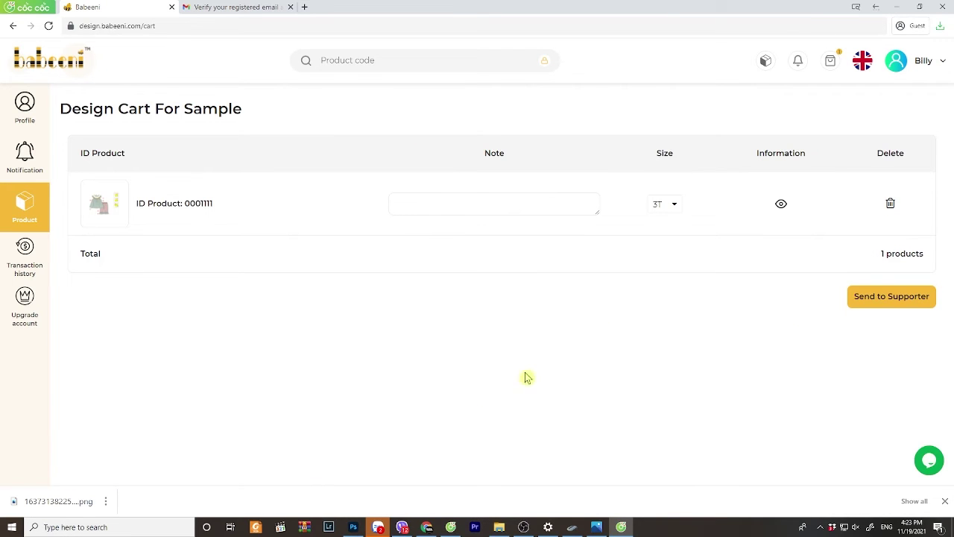
left_click(782, 205)
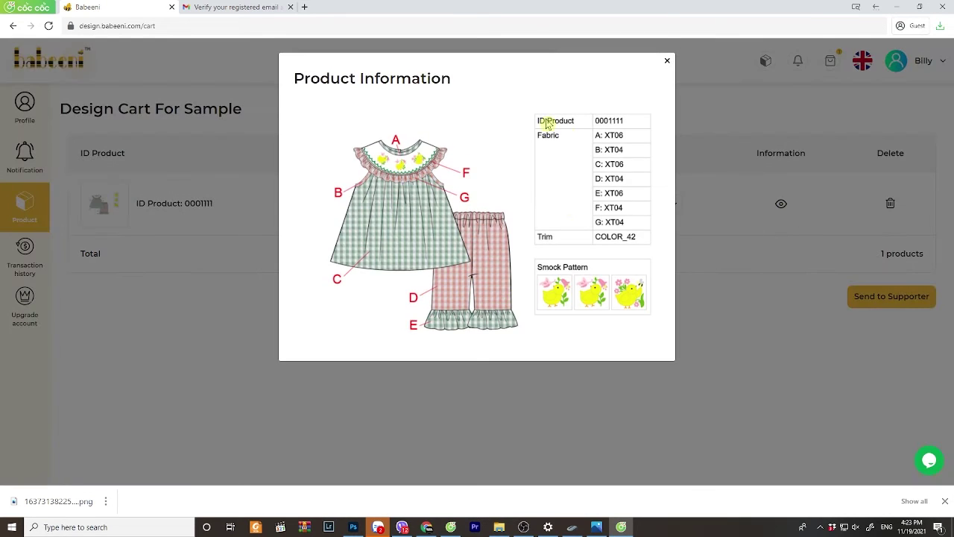
left_click(666, 62)
left_click(670, 211)
left_click(661, 276)
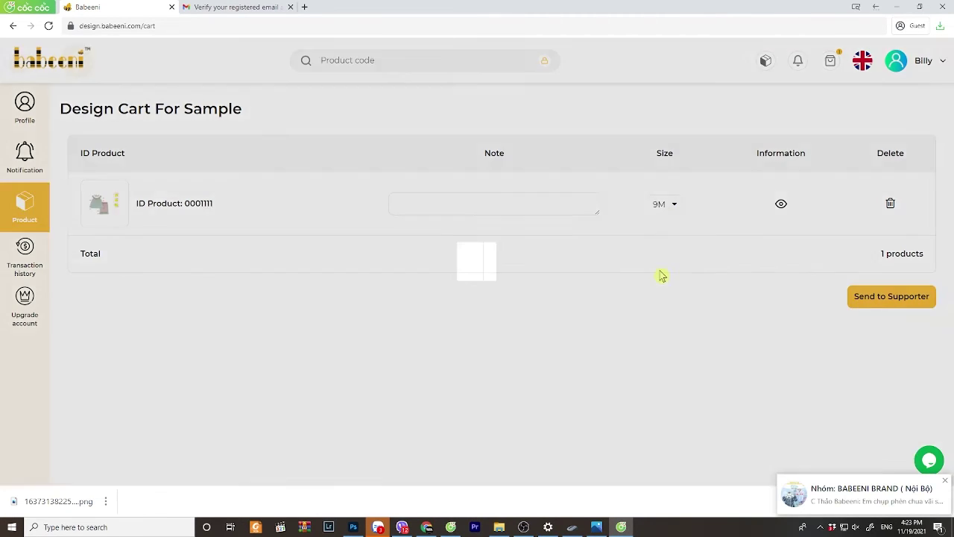
- Write the product note 'i need to change pattern' in the Note box
left_click(449, 206)
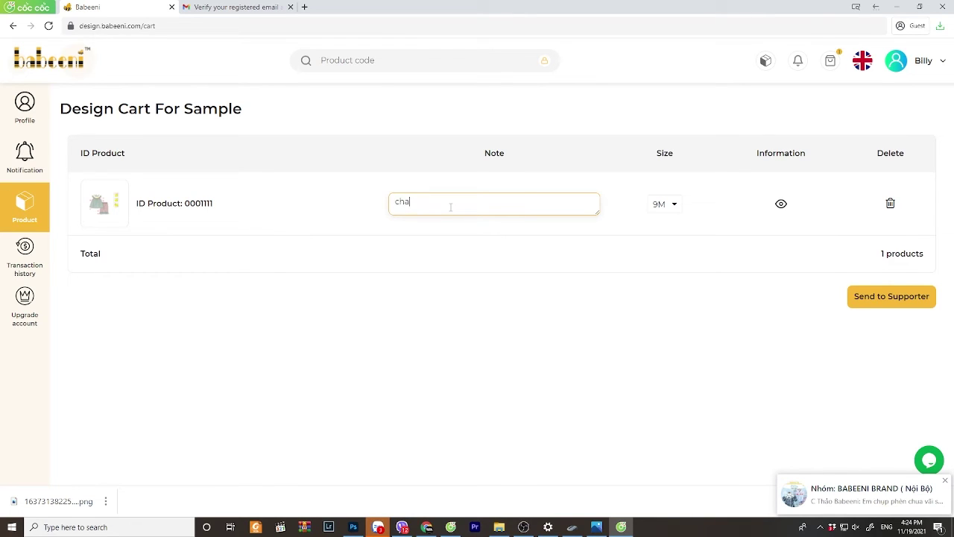
type("change")
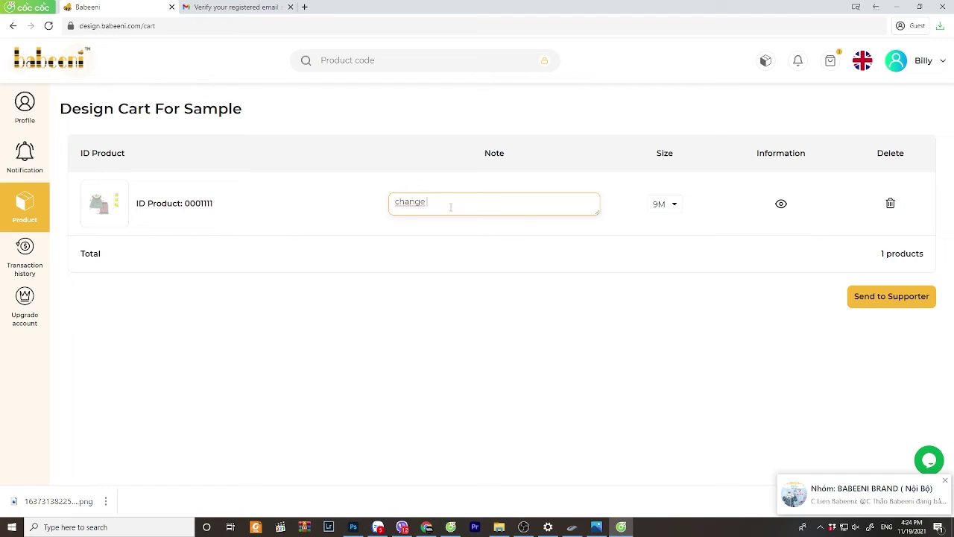
key("BackSpace")
key("BackSpace")
key("BackSpace")
key("BackSpace")
key("BackSpace")
key("BackSpace")
type("i need to")
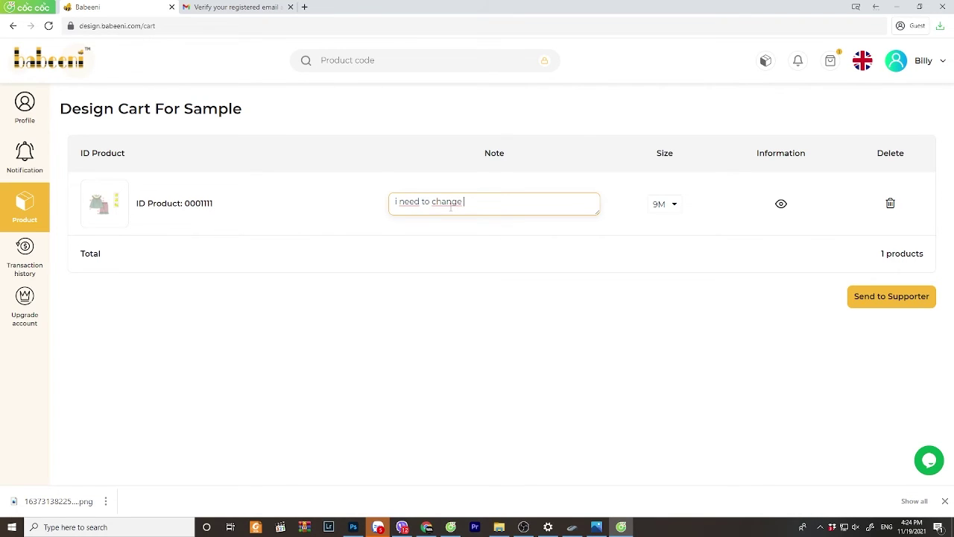
type(" change")
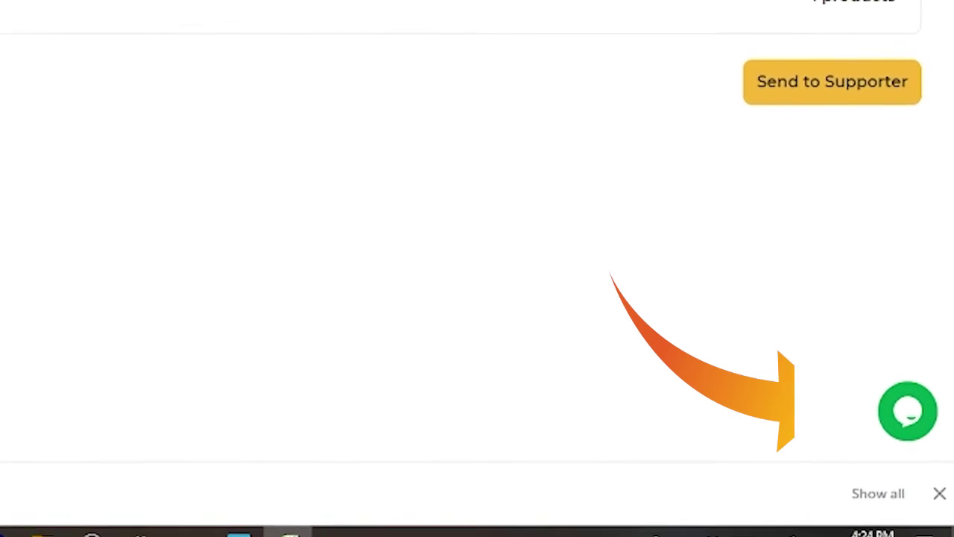
type(" pattern")
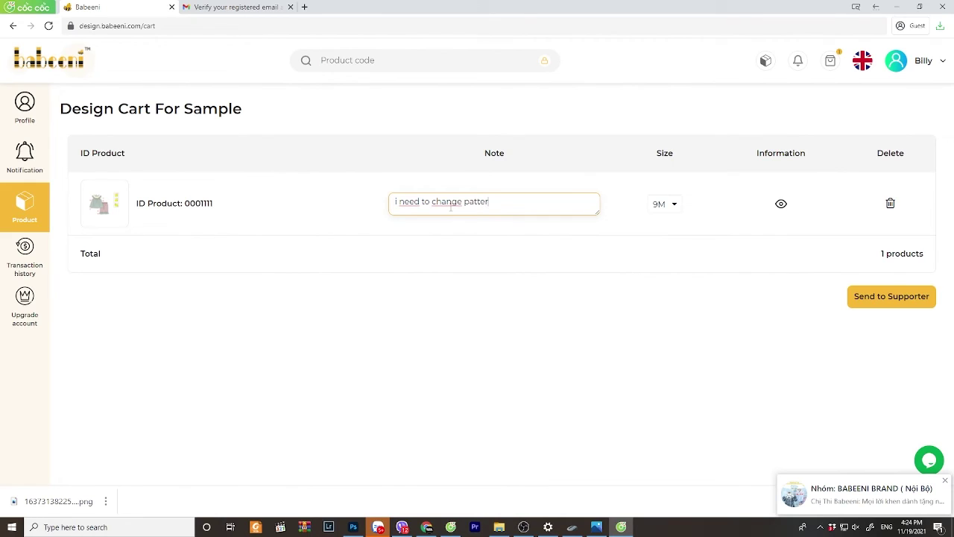
- Finish the note, review the product details, and send the sample request to a supporter from the list
left_click(628, 306)
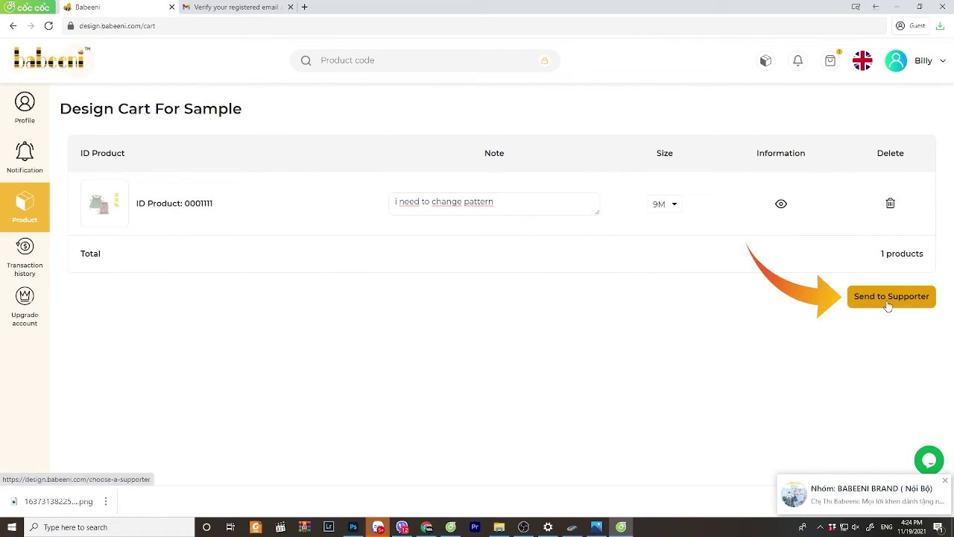
left_click(780, 205)
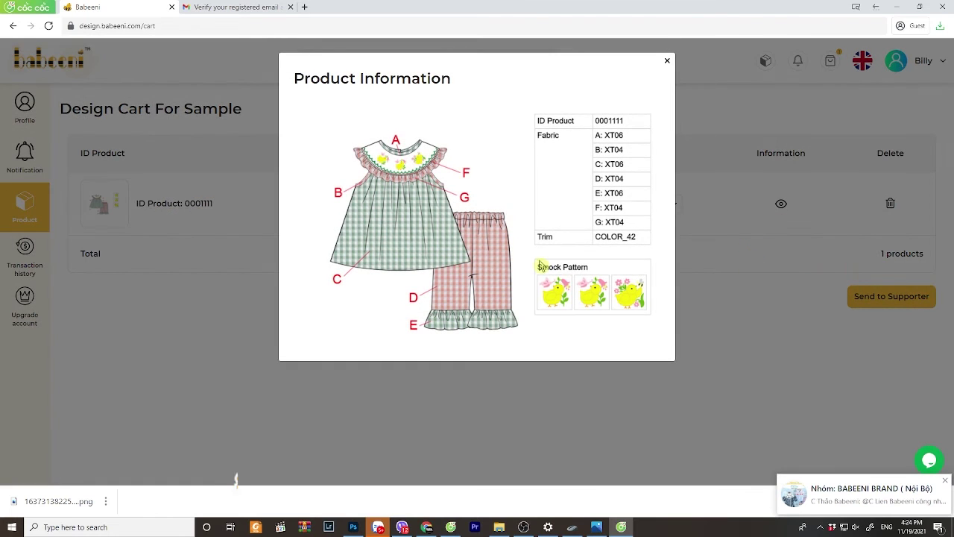
left_click(667, 60)
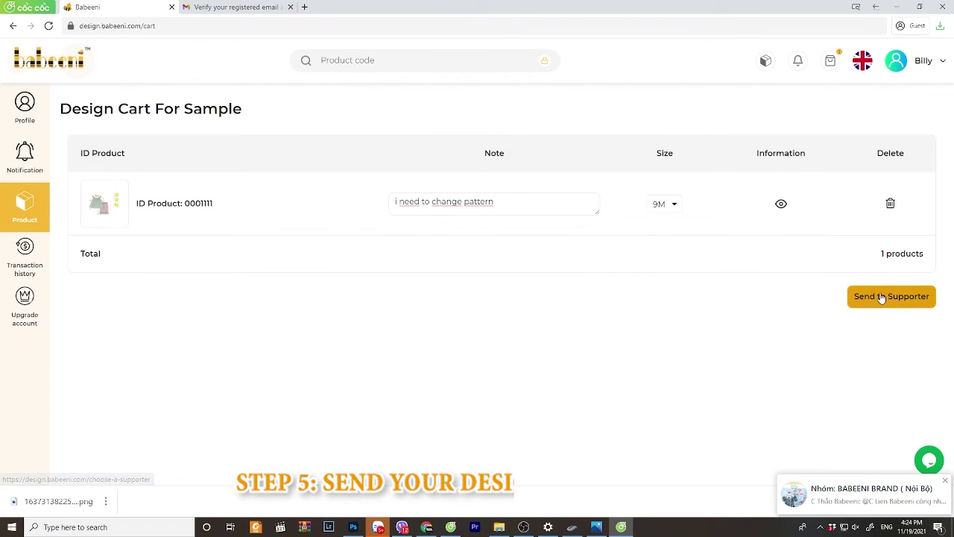
left_click(880, 299)
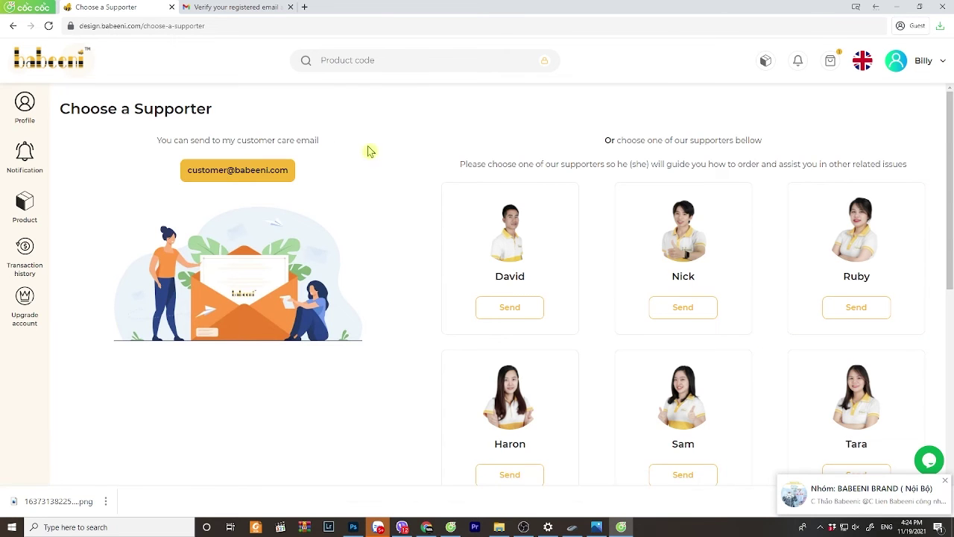
scroll(812, 291, "down", 1)
scroll(818, 294, "down", 2)
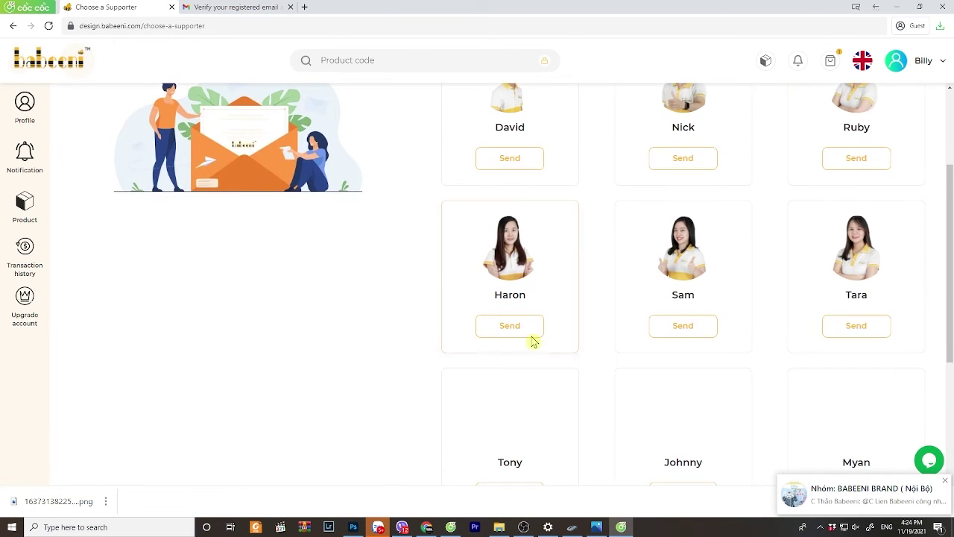
left_click(696, 333)
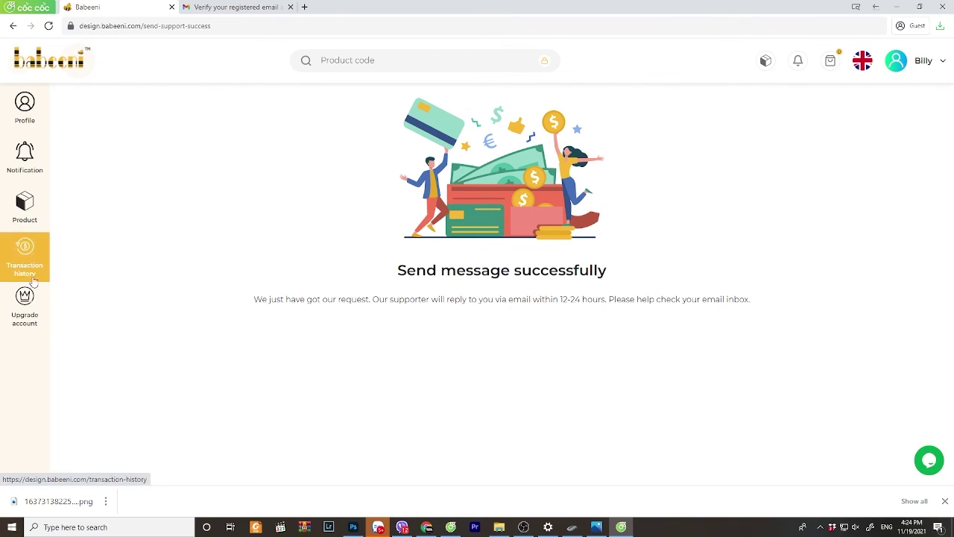
- Open the Standard account upgrade page and compare the PayPal, bank transfer and One Pay options
left_click(30, 313)
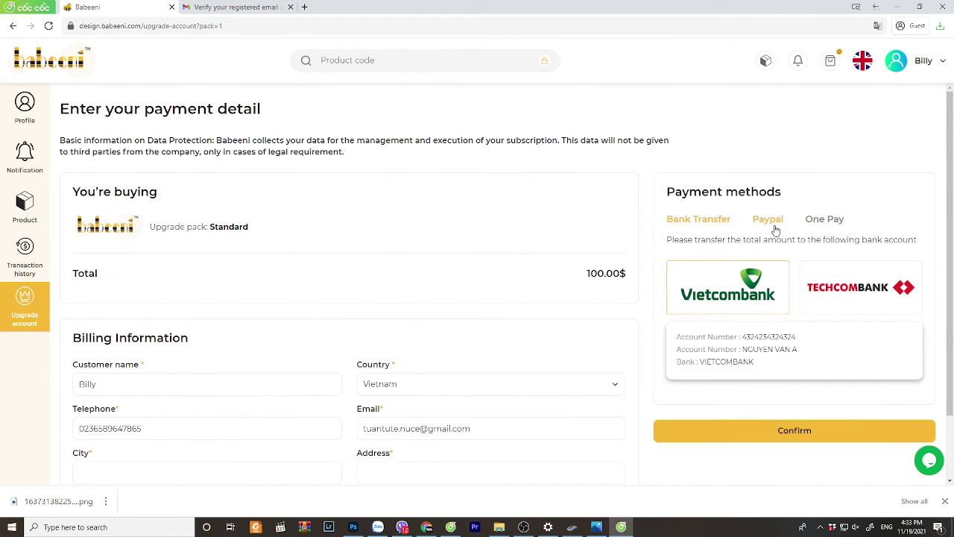
left_click(772, 222)
left_click(697, 222)
left_click(823, 222)
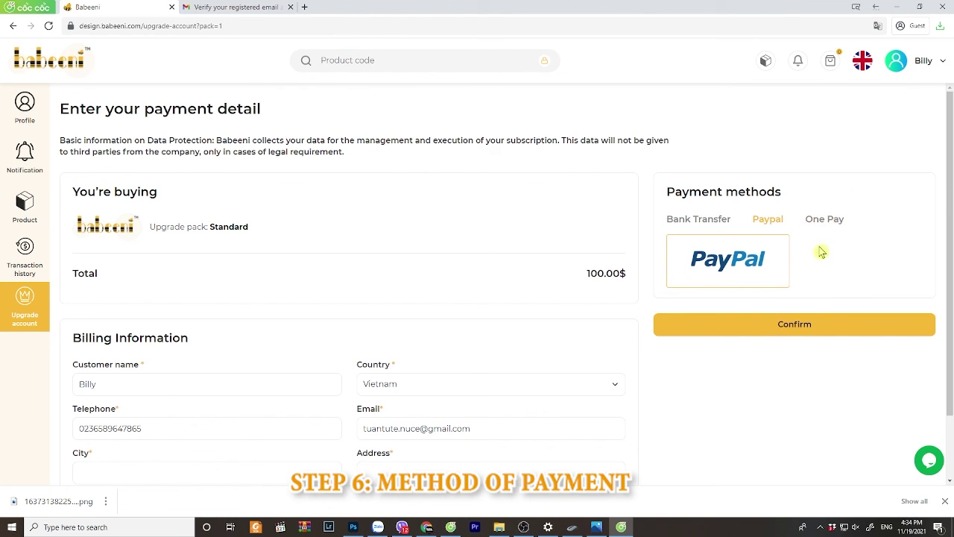
- Fill billing city 'Ha Noi' and postal code 10000, then confirm the billing details
left_click(146, 386)
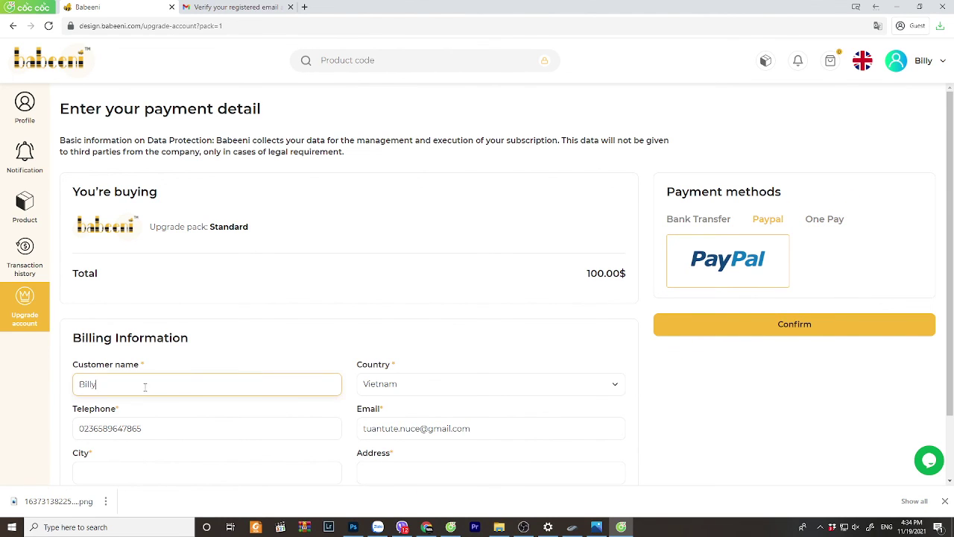
scroll(383, 435, "down", 2)
left_click(294, 400)
type("Ha Noi")
key("Tab")
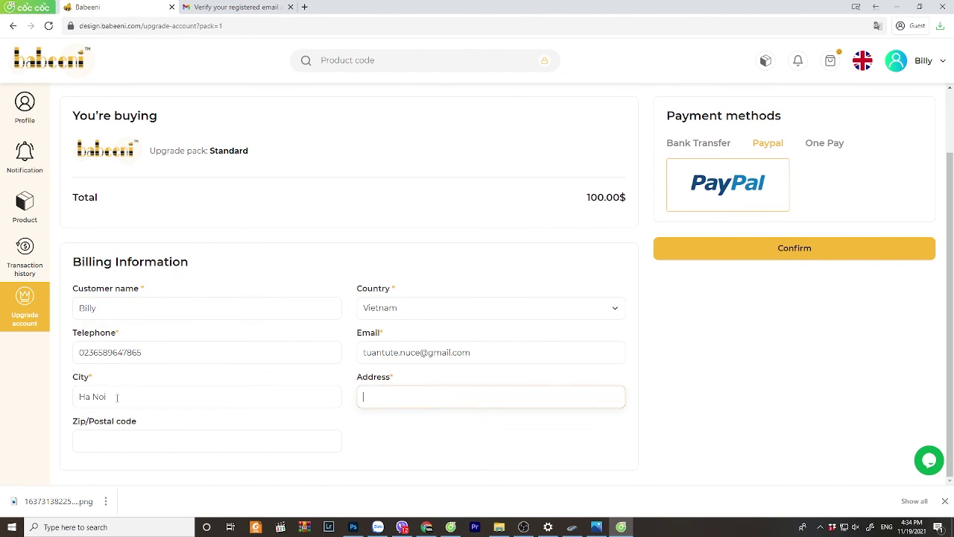
left_click(120, 440)
type("10000")
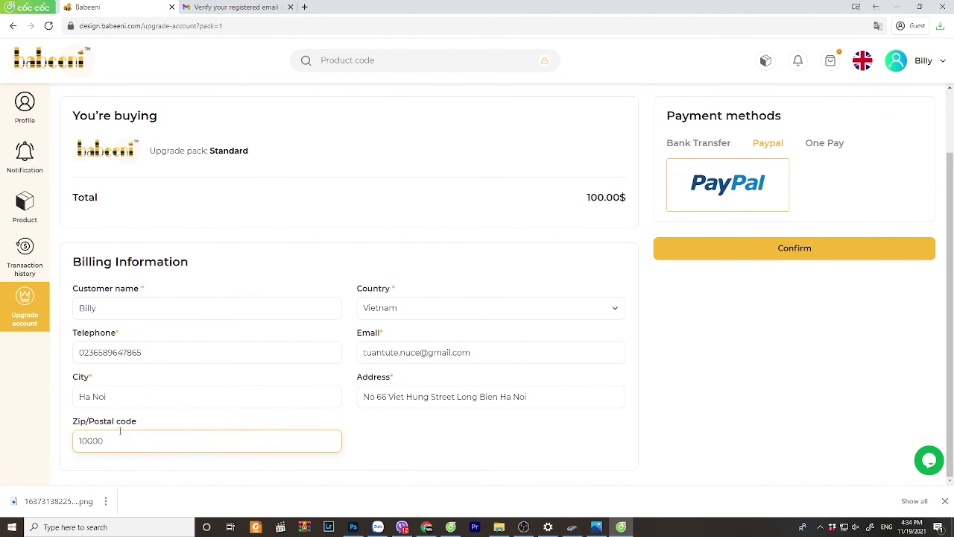
left_click(767, 250)
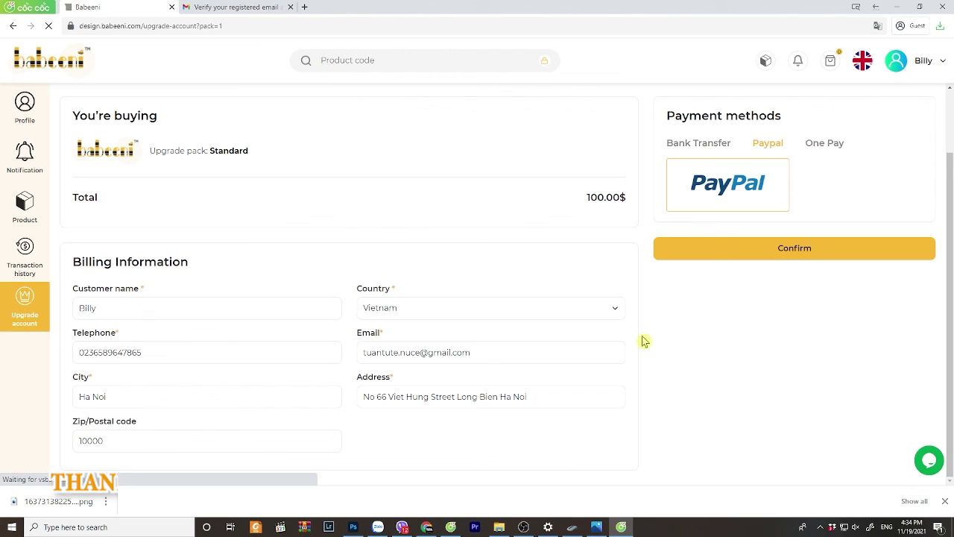